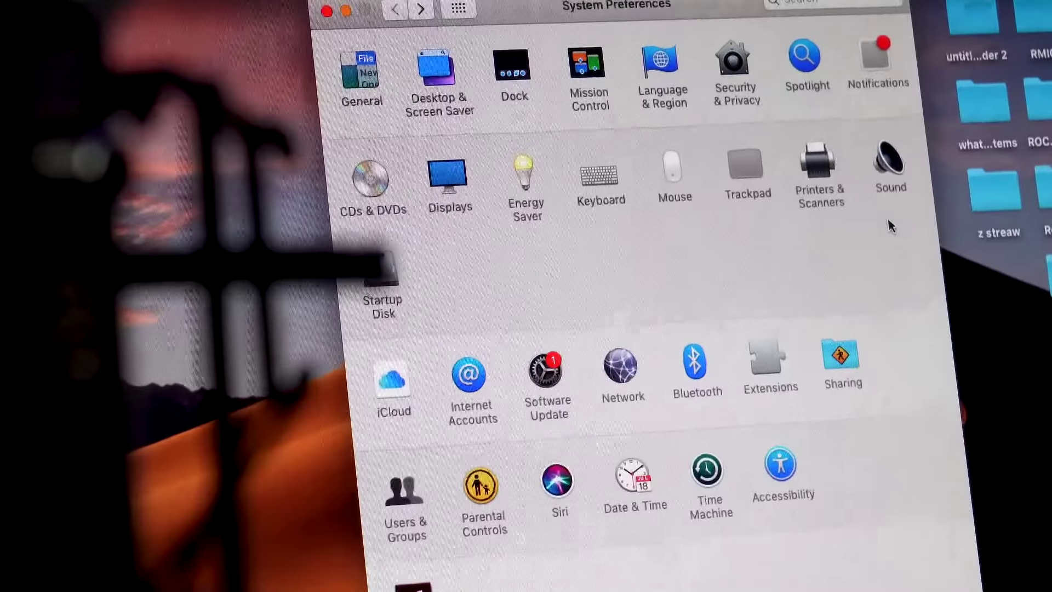
Step: Open Sound preferences to show the input devices, including the Solo-Cast Pro USB microphone
click(902, 169)
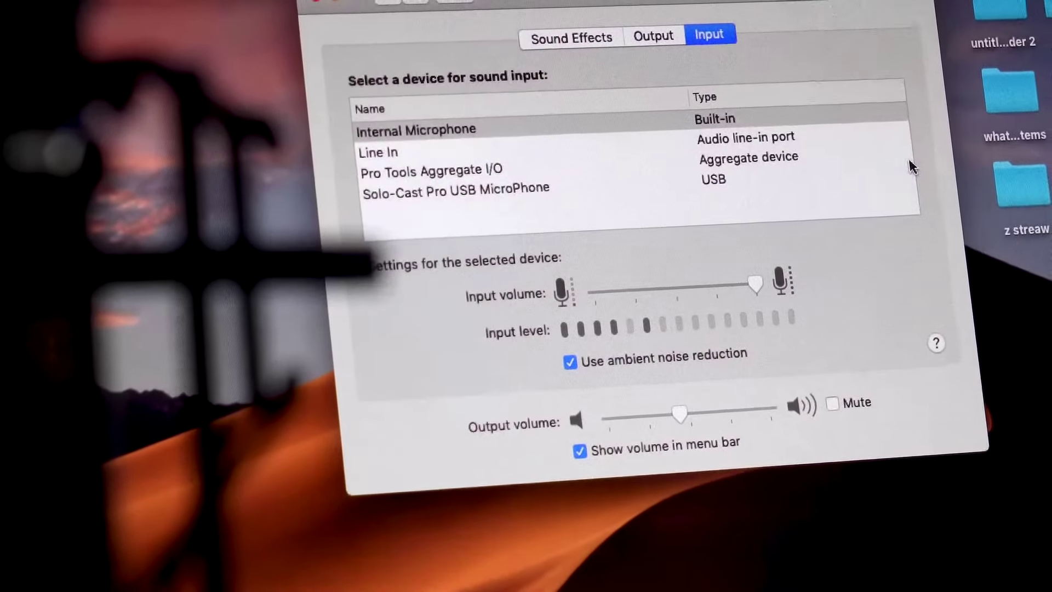